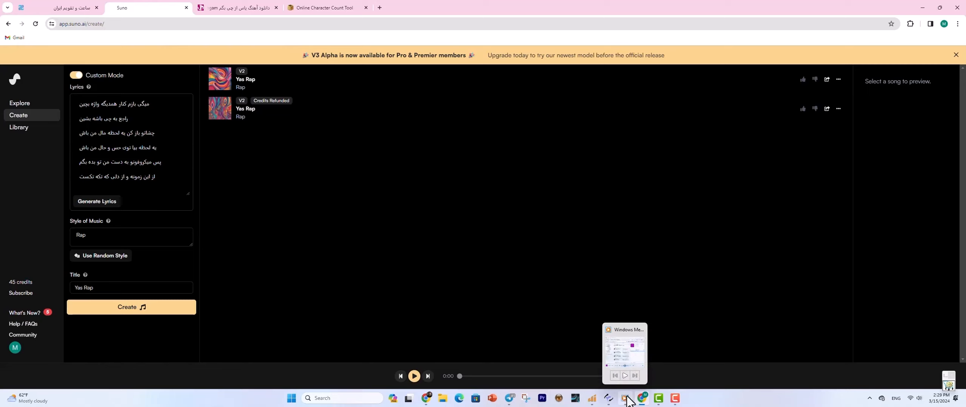
- Listen to the original Az Chi Begam track in Windows Media Player, and play the first Yas Rap version in Suno
left_click(627, 400)
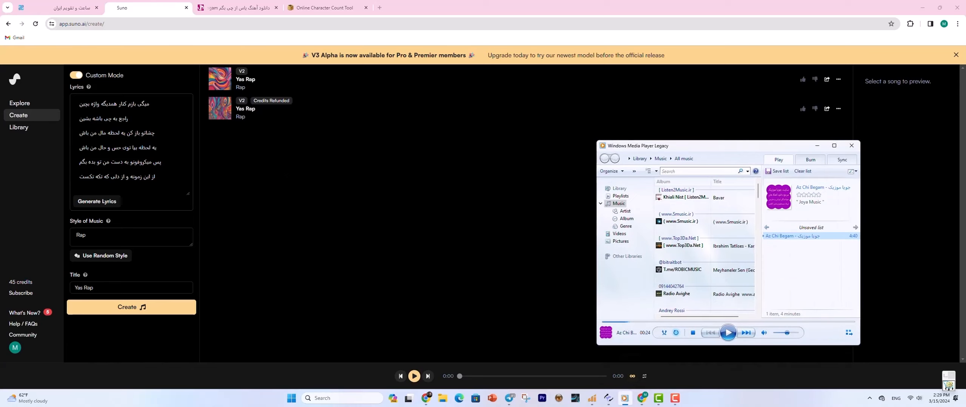
key("ctrl+p")
left_click_drag(735, 151, 677, 115)
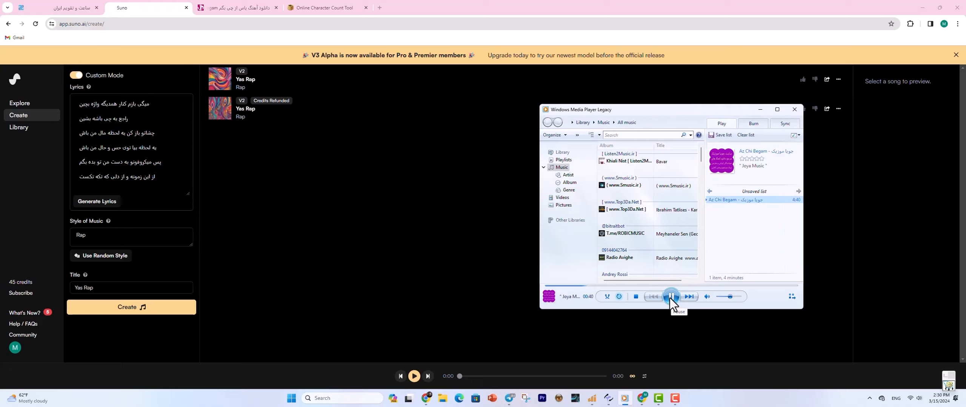
left_click(491, 211)
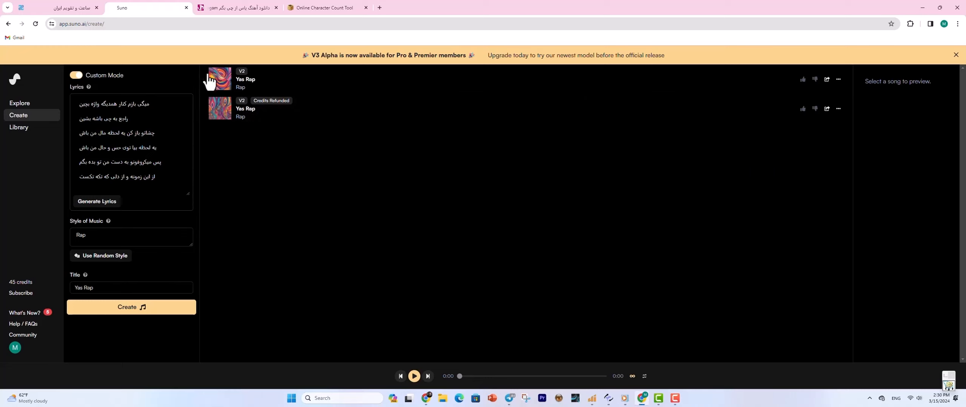
left_click(223, 86)
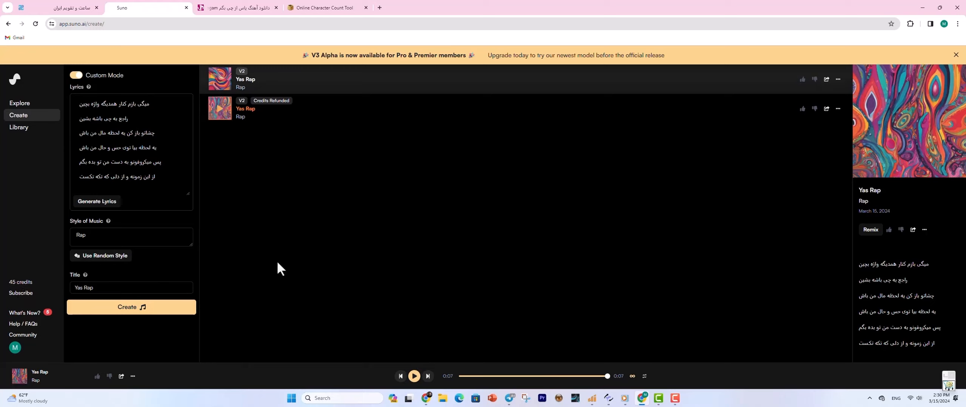
- Edit the last lyric line to end in «تِکه تِکه است», adding kasra marks and writing the final word out in full
left_click(98, 178)
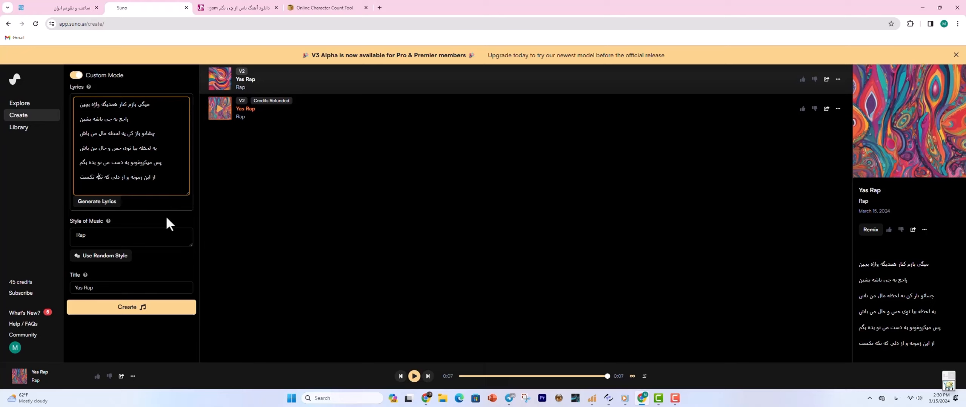
key("shift+d")
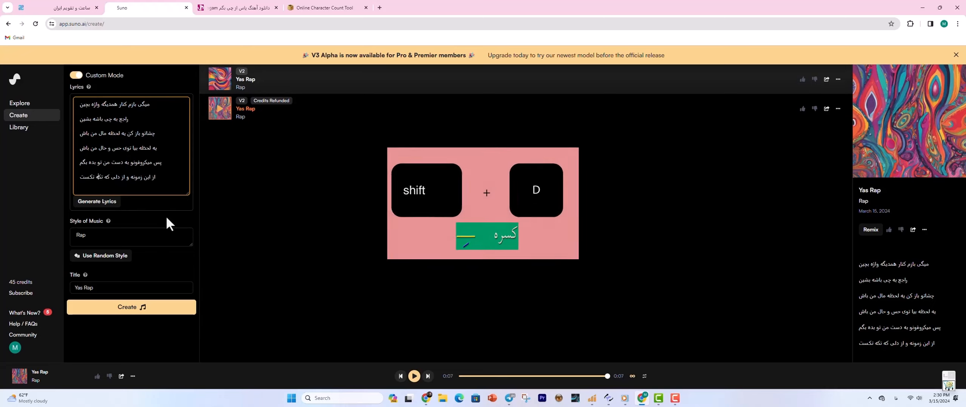
type("ِ")
key("BackSpace")
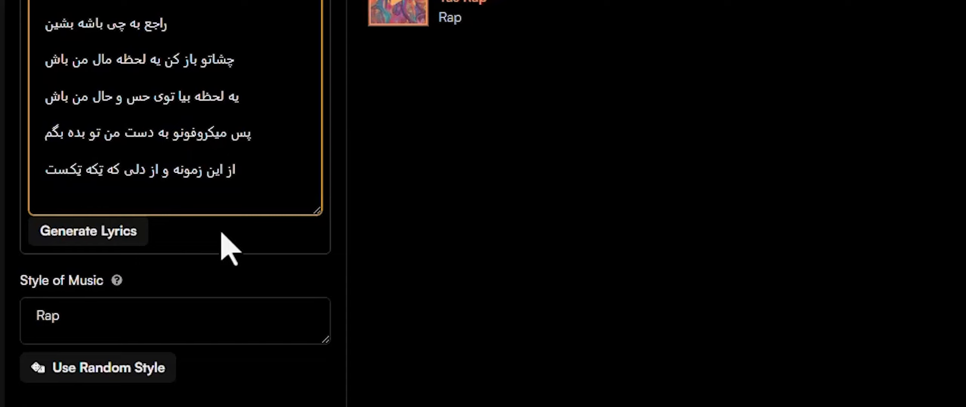
type("ه")
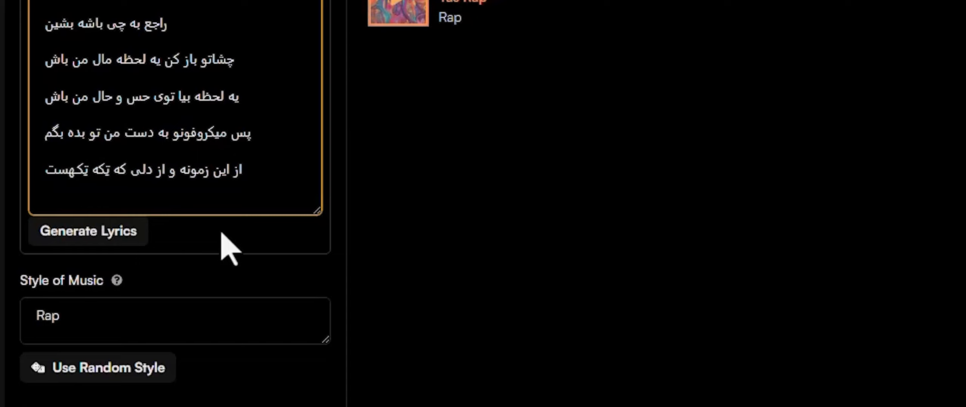
type(" ا")
type("ا")
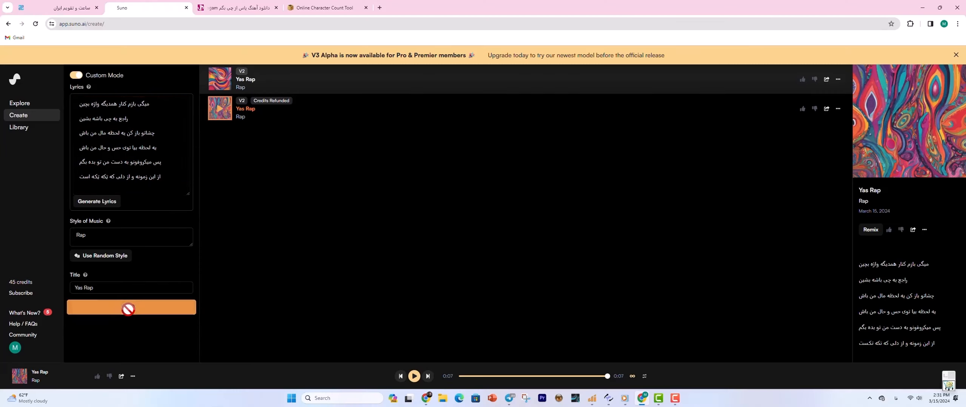
- Generate the Rap song from the edited lyrics and play the first of the new versions
left_click(130, 307)
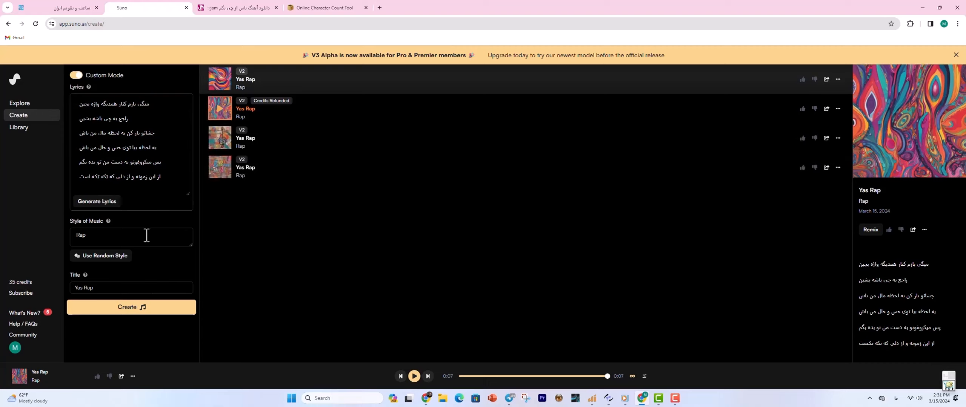
left_click(220, 145)
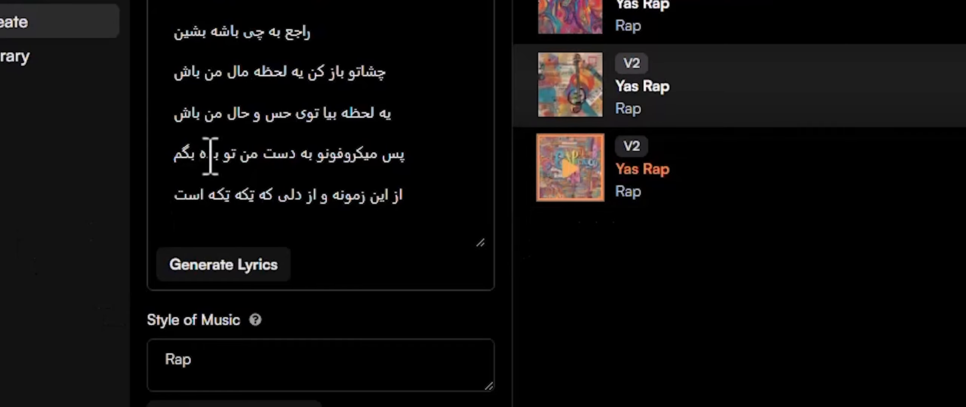
- Add a kasra to «بده» in the fifth lyric line and generate the song in R&B style
left_click(269, 153)
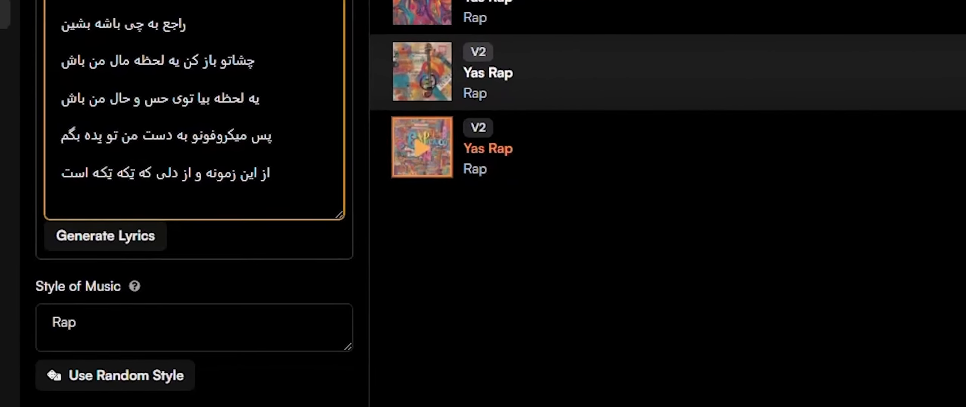
left_click(83, 275)
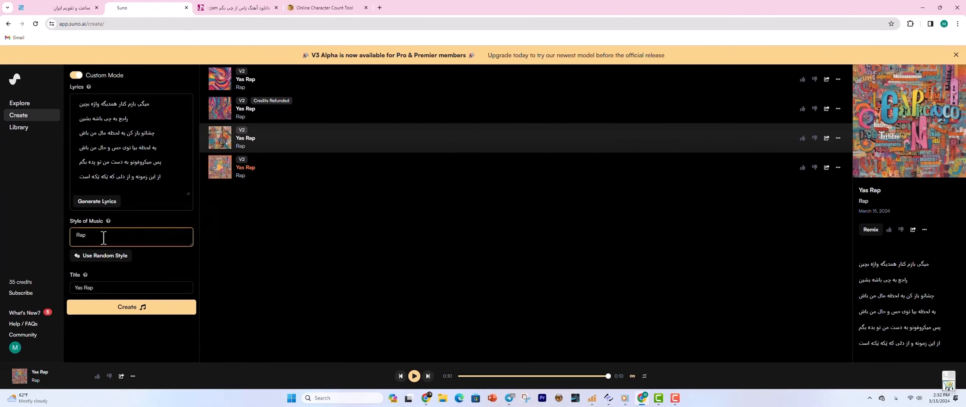
double_click(80, 241)
type("R&B")
left_click(127, 312)
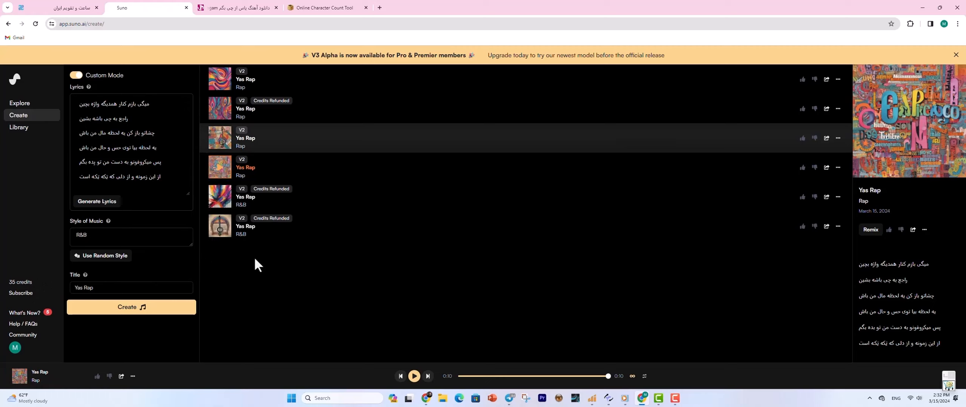
- Play the first R&B version, then generate the R&B song again and play the first of the new versions
left_click(219, 197)
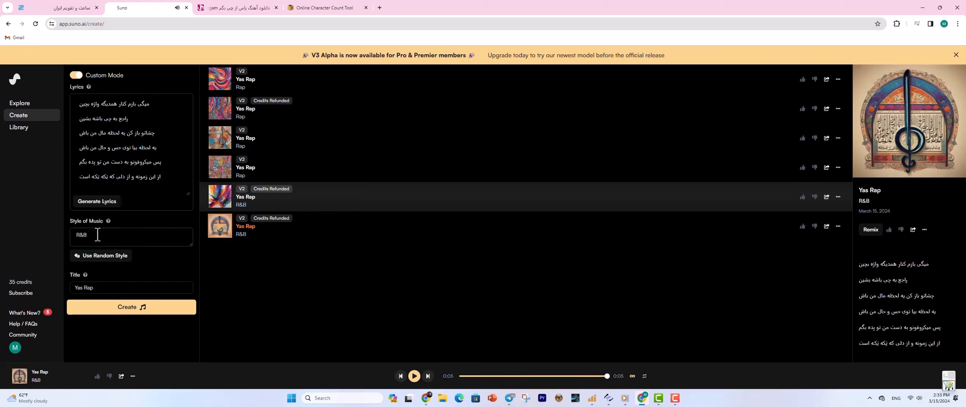
left_click(124, 313)
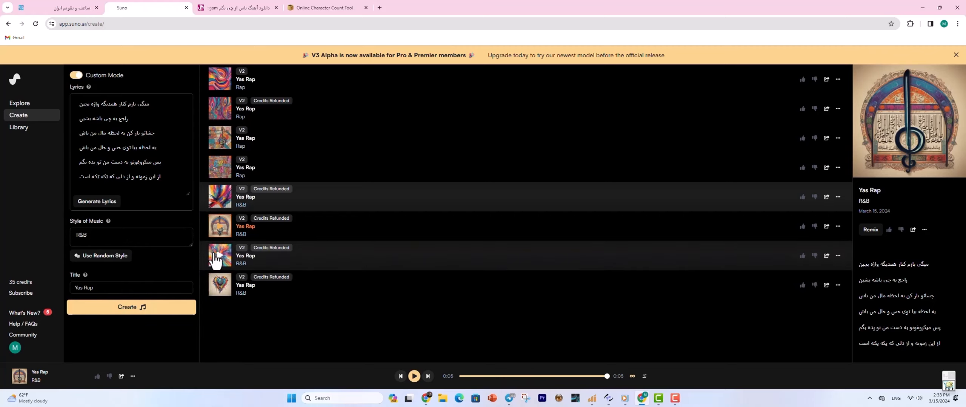
left_click(219, 256)
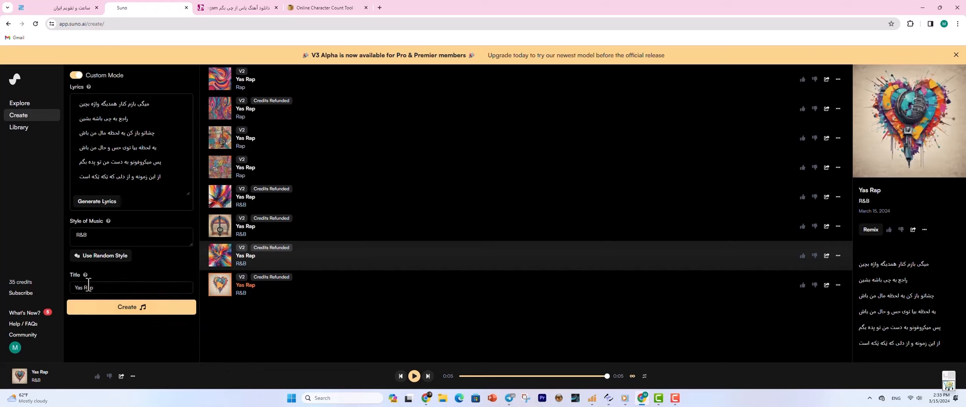
- Replace the style of music with jazz and generate the Yas Rap song again
left_click(103, 235)
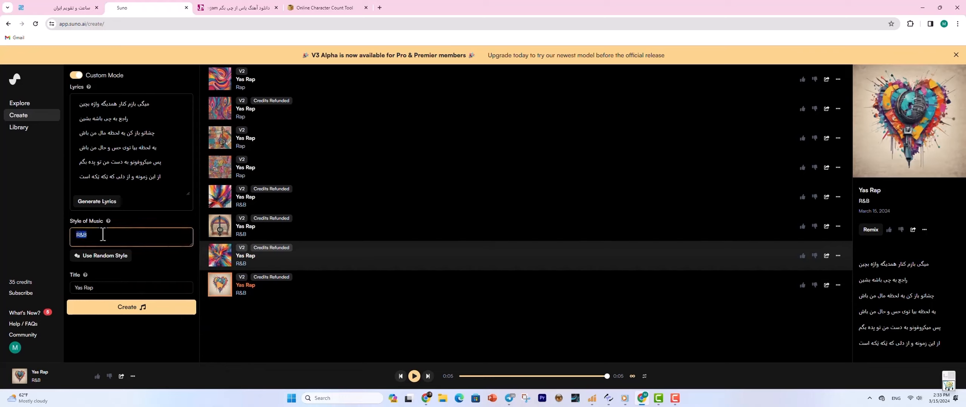
type("pop")
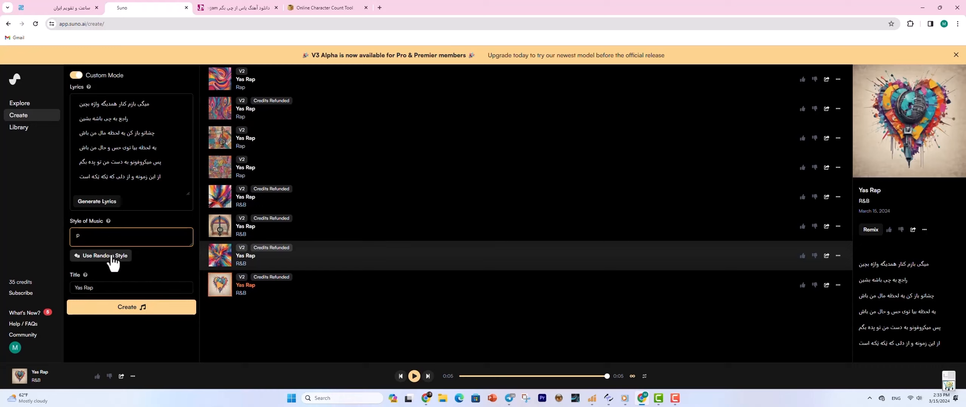
key("BackSpace")
type("jazz")
left_click(142, 308)
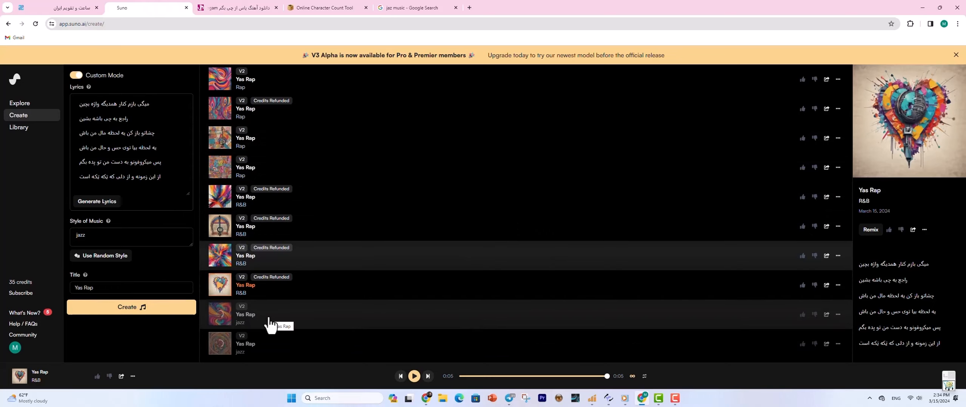
- Listen to both jazz versions of the Yas Rap song
left_click(219, 317)
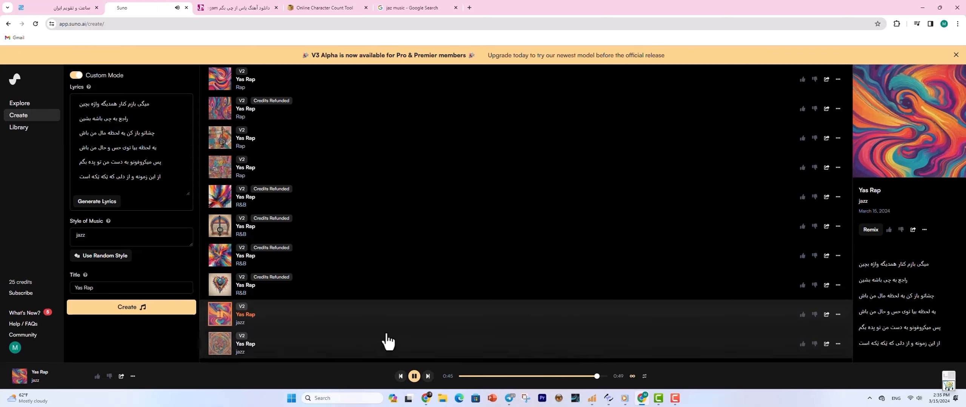
left_click(221, 350)
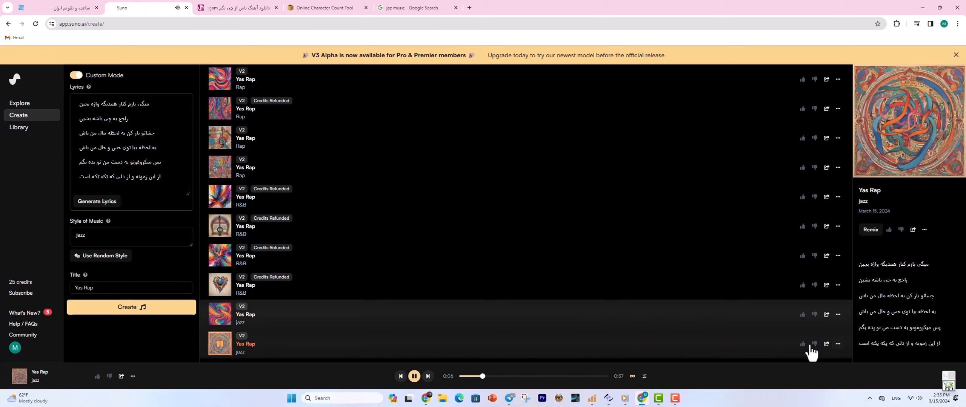
- Download the first jazz version of Yas Rap as an audio file
left_click(838, 344)
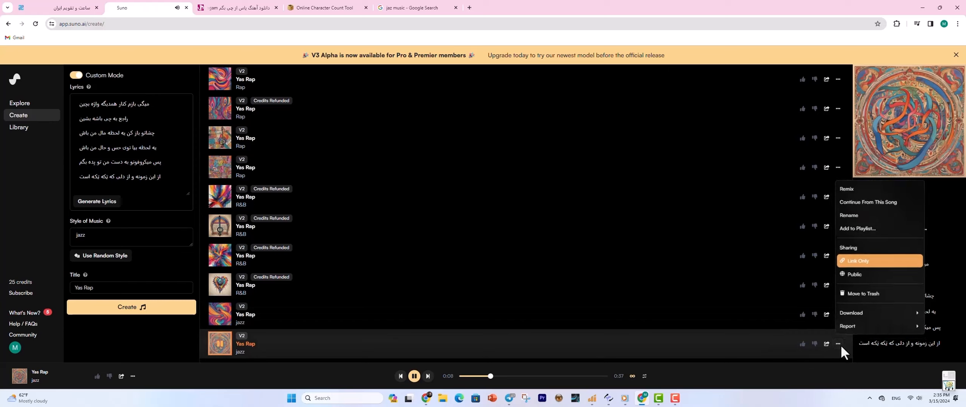
left_click(744, 320)
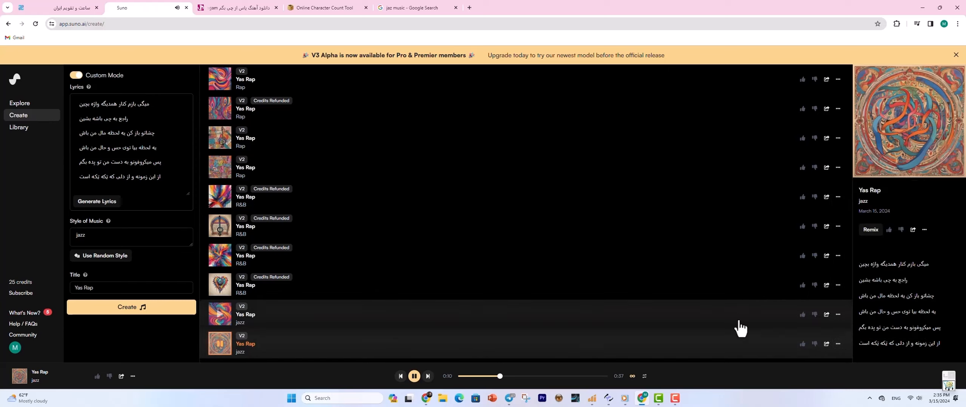
left_click(838, 315)
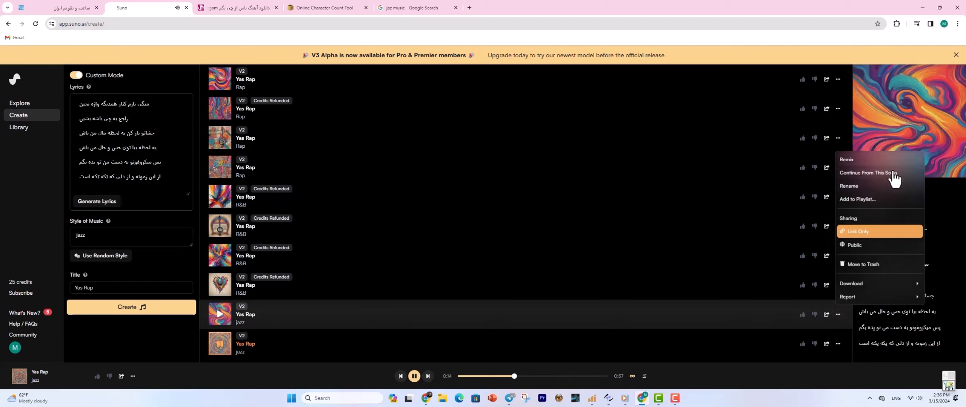
mouse_move(868, 283)
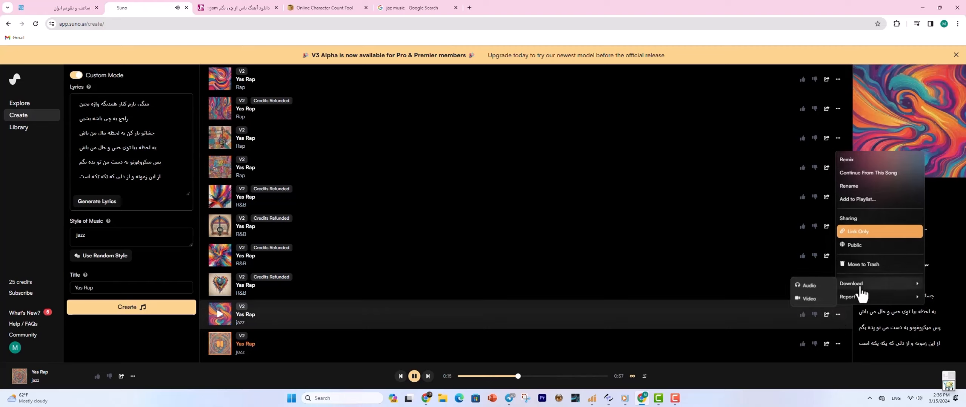
left_click(805, 287)
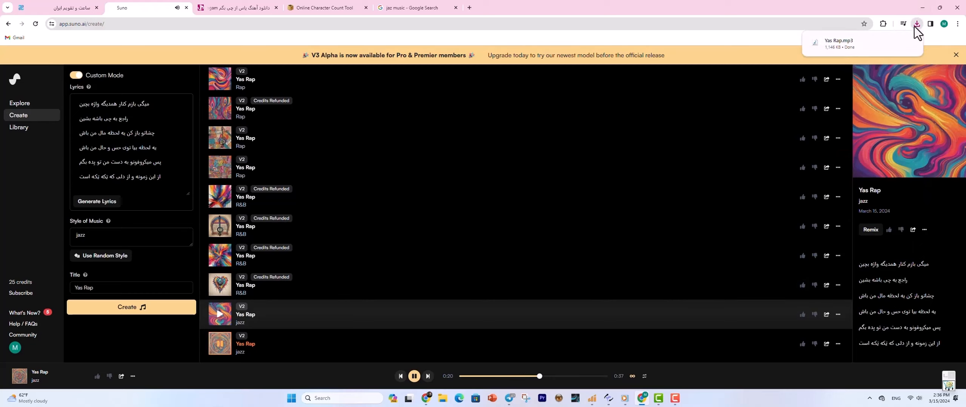
- Open the downloaded Yas Rap.mp3 from its folder in Windows Media Player and pause the song playing in Suno
left_click(915, 26)
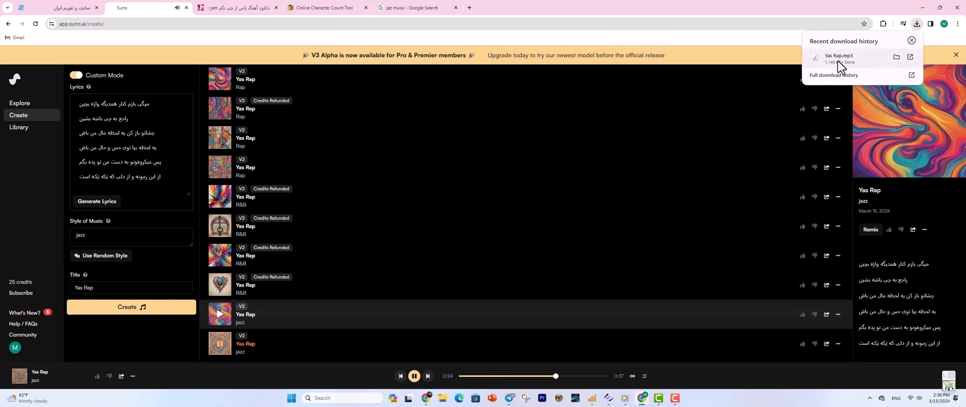
left_click(893, 57)
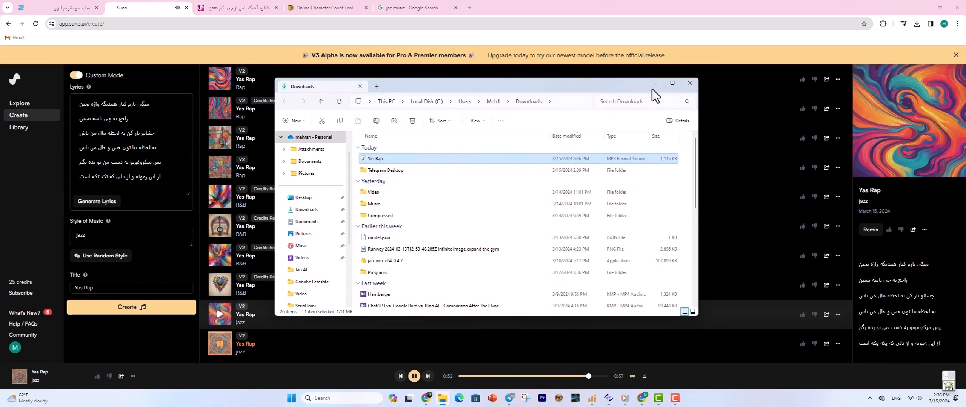
double_click(394, 160)
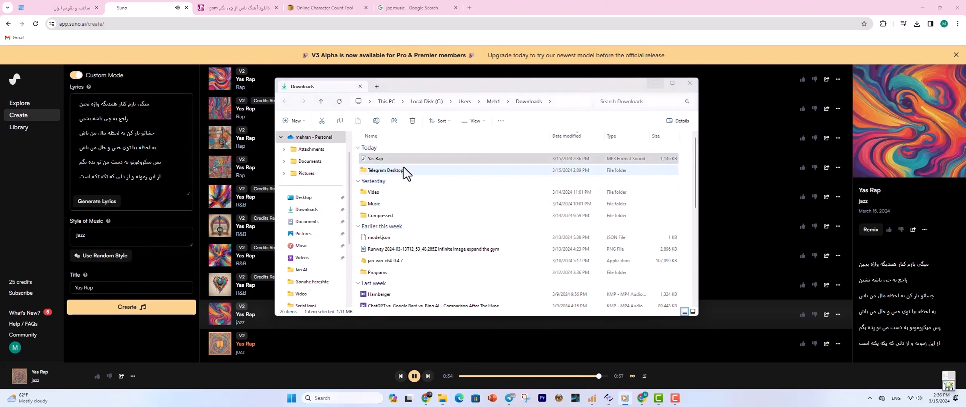
left_click(412, 378)
left_click(624, 398)
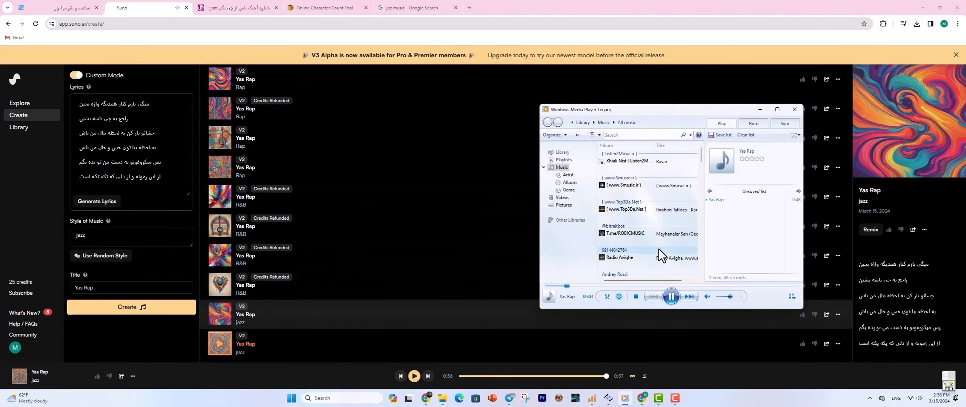